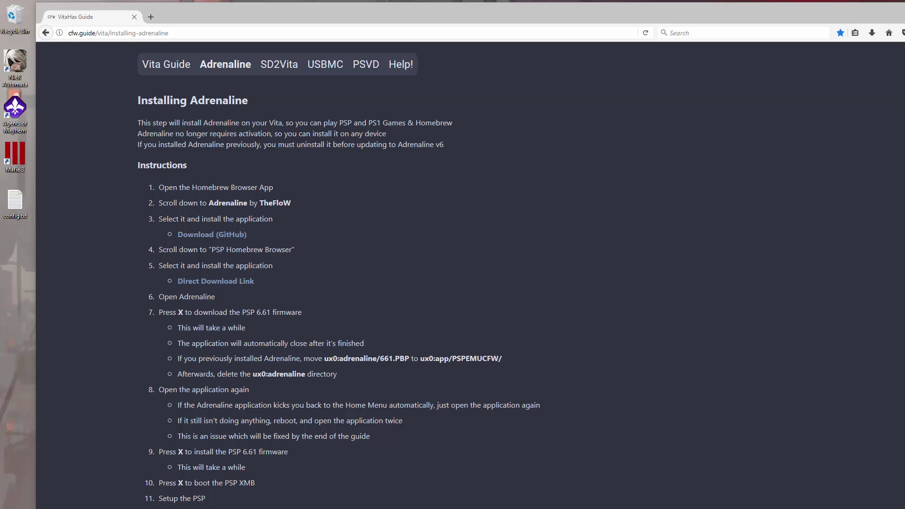
Switch to WinSCP, browse to the remote ur0:/tai folder and select config.txt
key(alt+Tab)
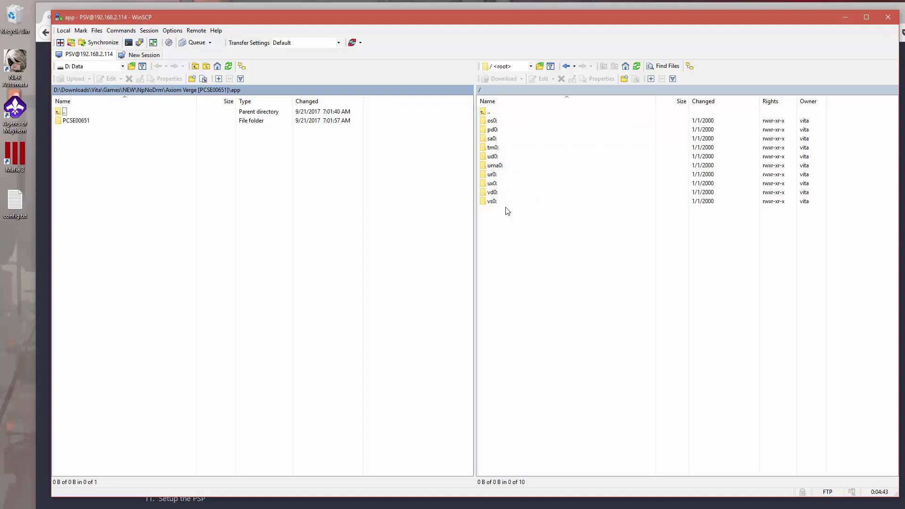
double_click(493, 174)
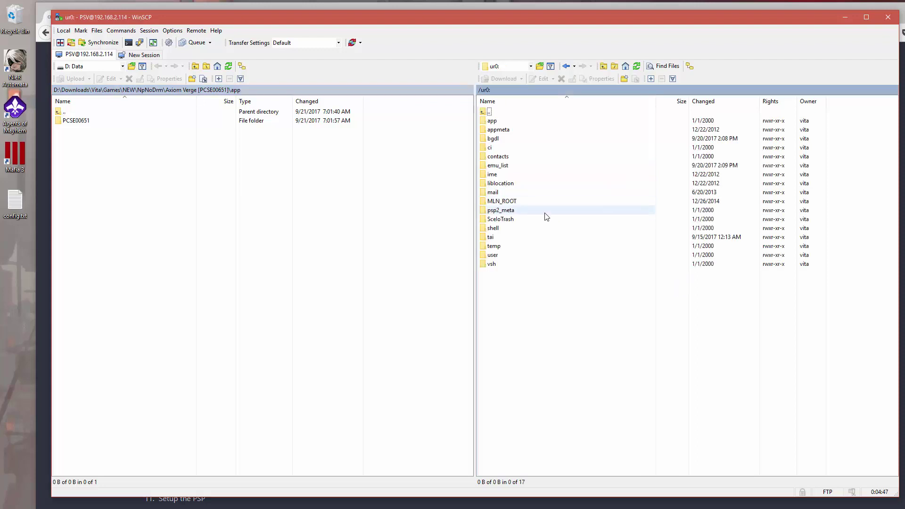
double_click(490, 237)
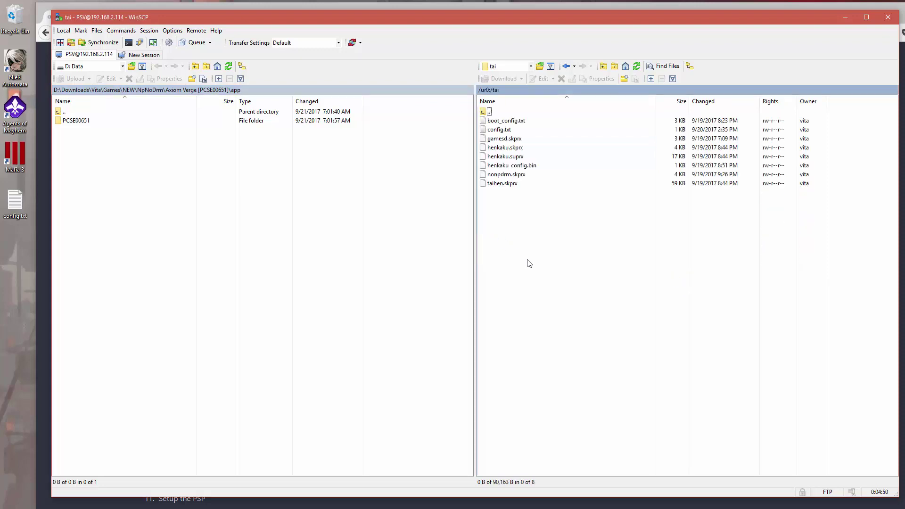
click(498, 129)
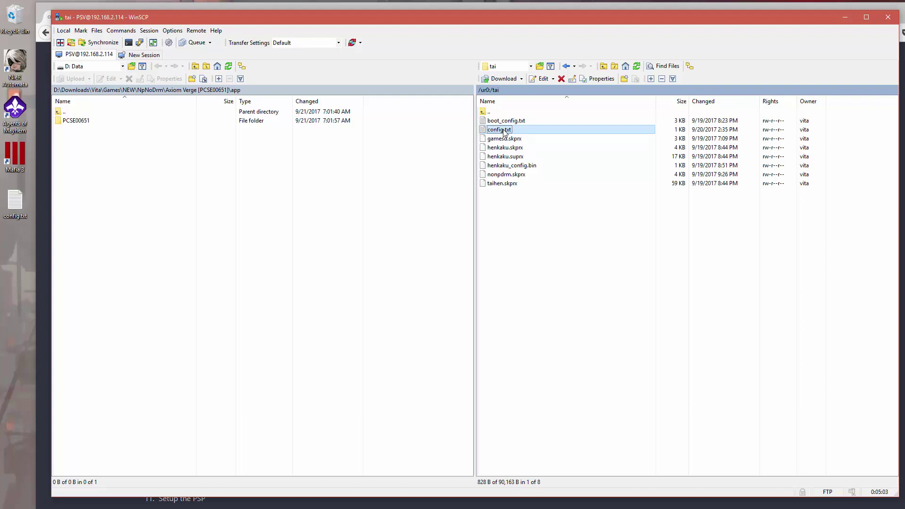
mouse_move(499, 132)
mouse_down()
mouse_move(215, 142)
mouse_move(141, 155)
mouse_move(489, 129)
mouse_up()
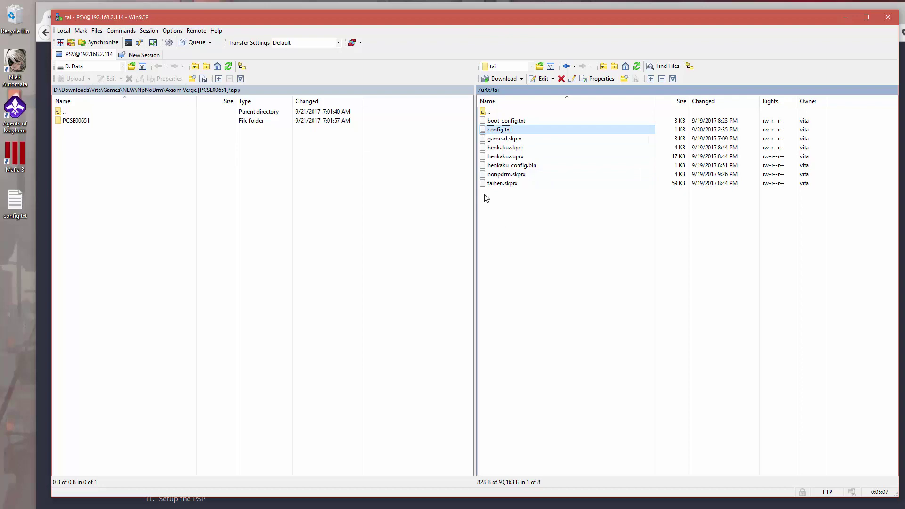
Open the Desktop copy of config.txt in Notepad++ and reposition its window for reading
right_click(20, 204)
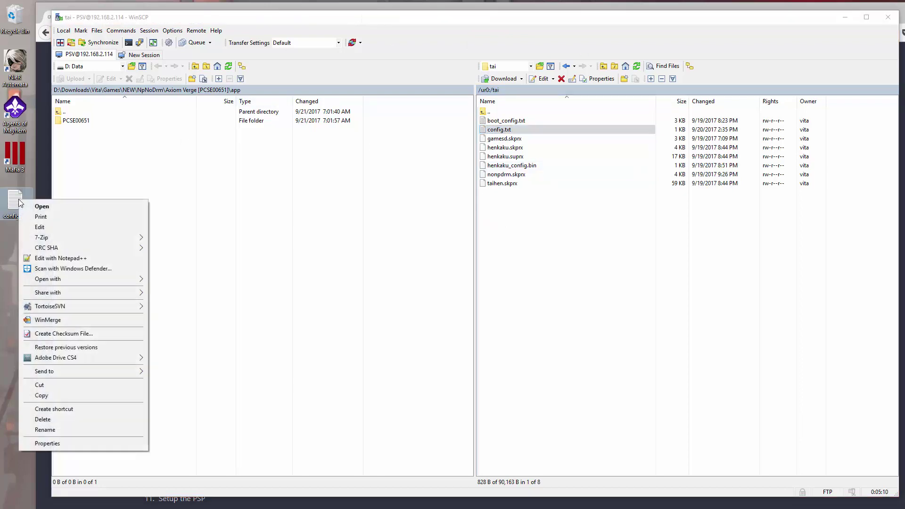
click(52, 258)
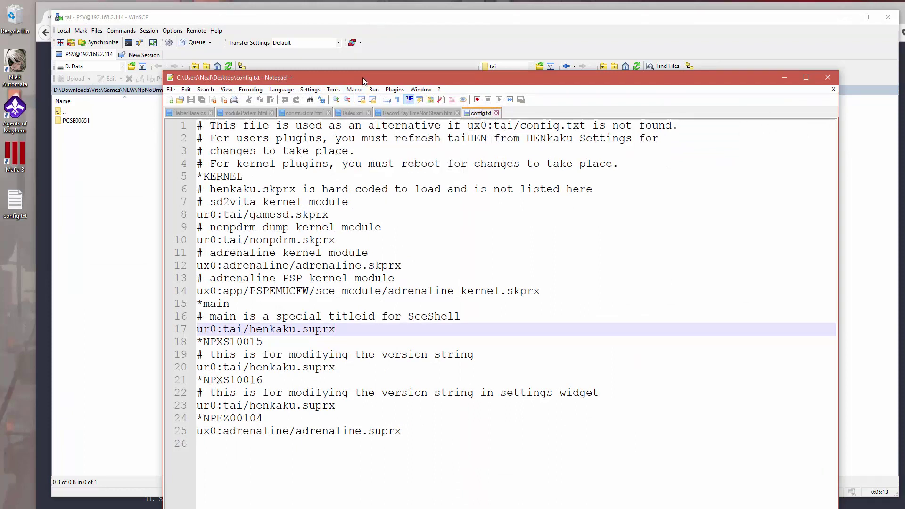
drag(362, 77, 204, 14)
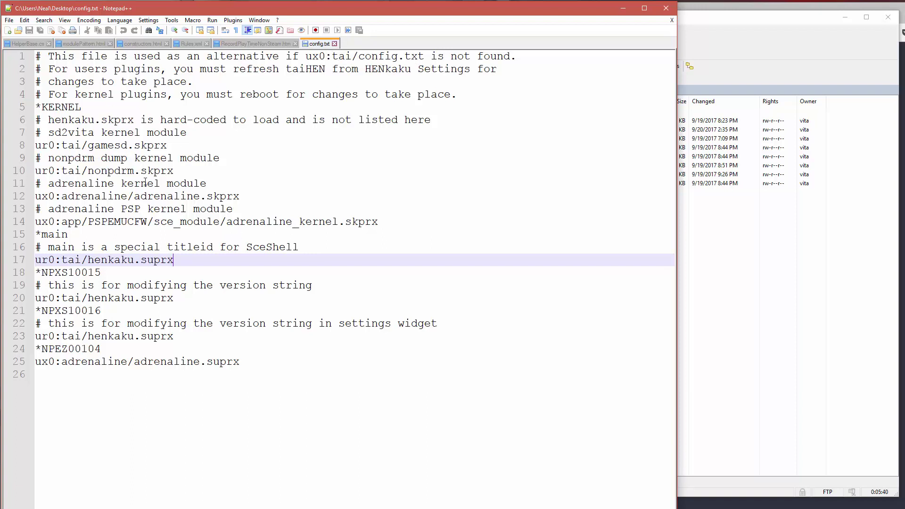
Examine the *KERNEL section header and the placement of the ux0:adrenaline/adrenaline.skprx line beneath it
click(104, 112)
key(shift+Left)
key(shift+Left)
key(shift+Left)
key(shift+Left)
key(shift+Left)
key(shift+Left)
key(shift+Left)
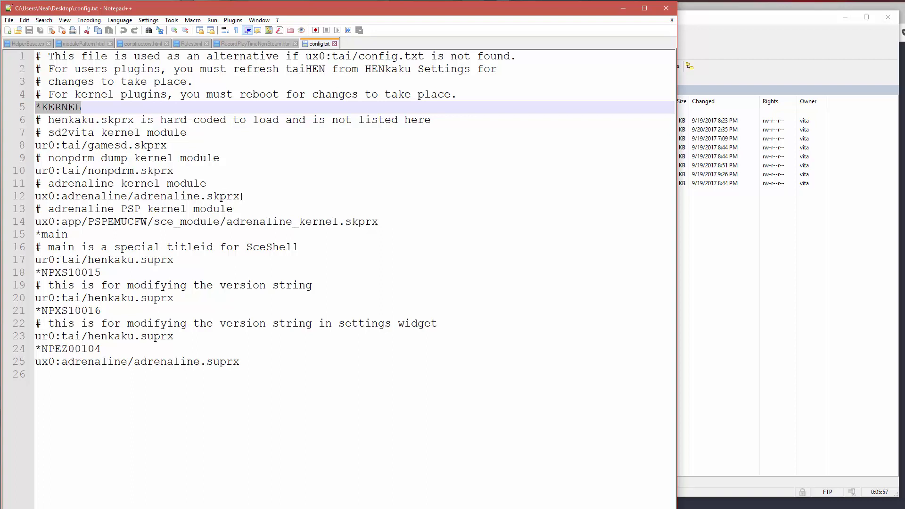
drag(241, 196, 35, 198)
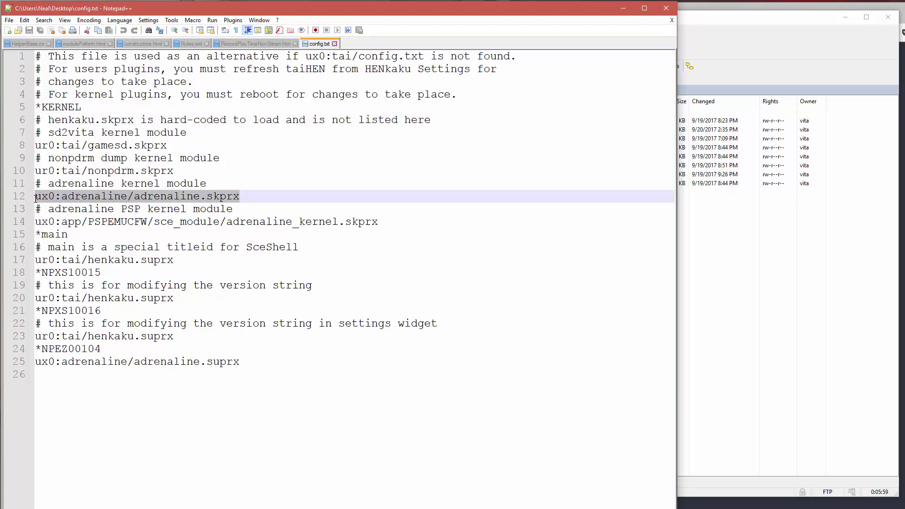
click(83, 107)
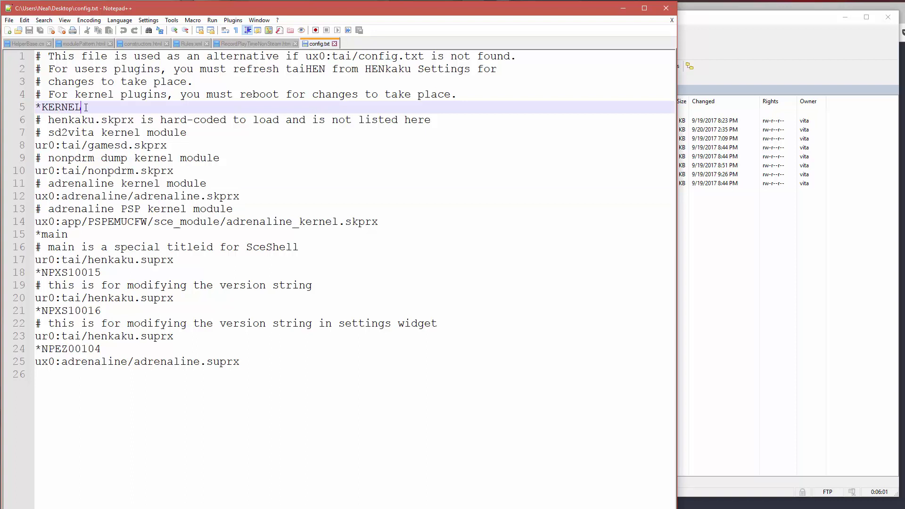
drag(84, 107, 35, 108)
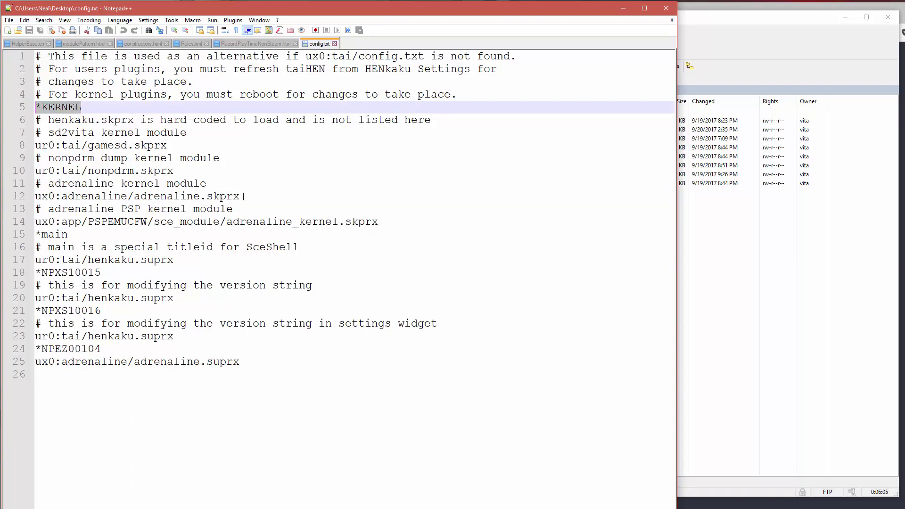
drag(243, 196, 35, 196)
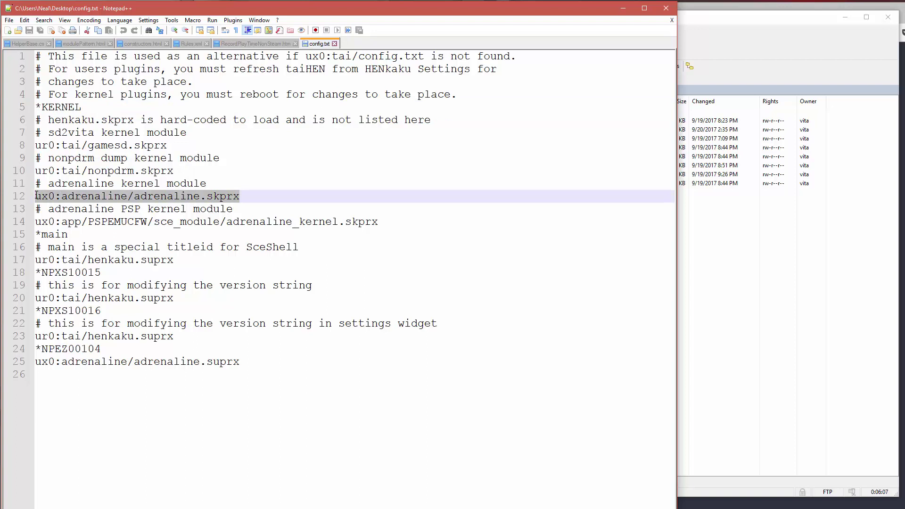
Compare the nonpdrm, gamesd and adrenaline .skprx kernel module entries in config.txt
double_click(125, 171)
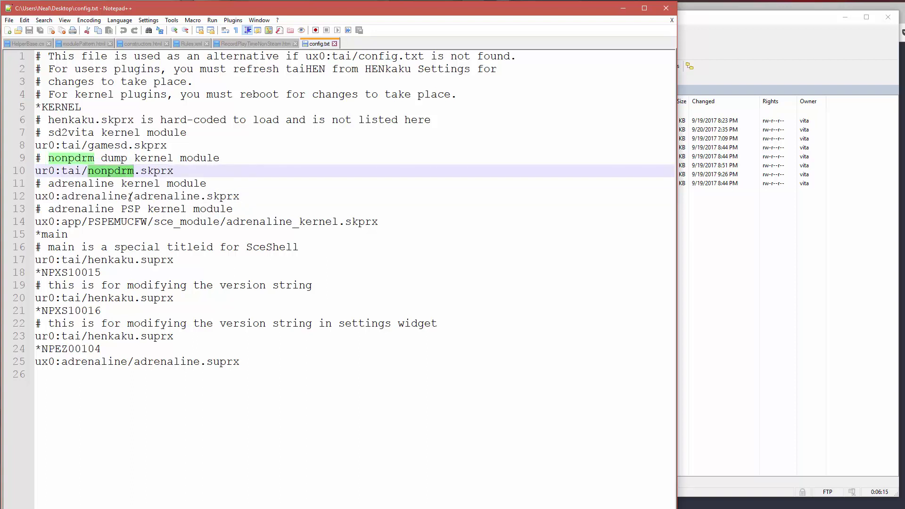
click(106, 145)
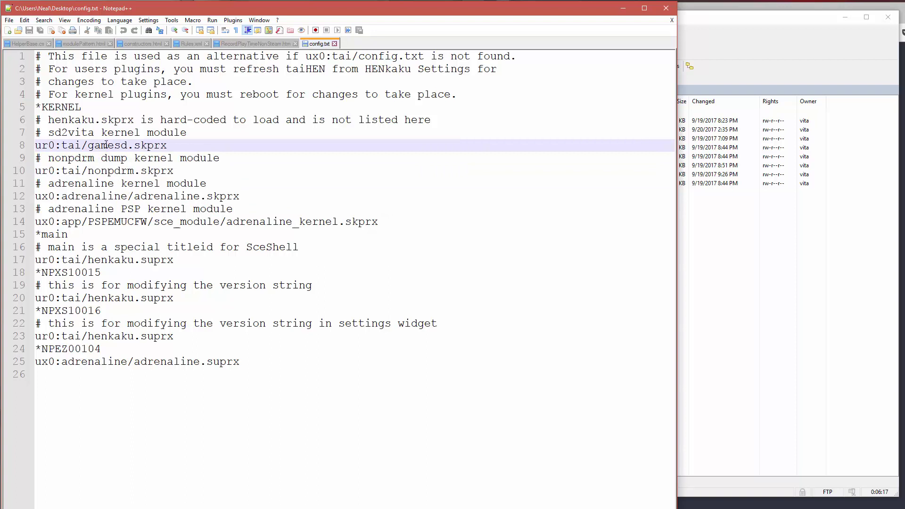
double_click(106, 145)
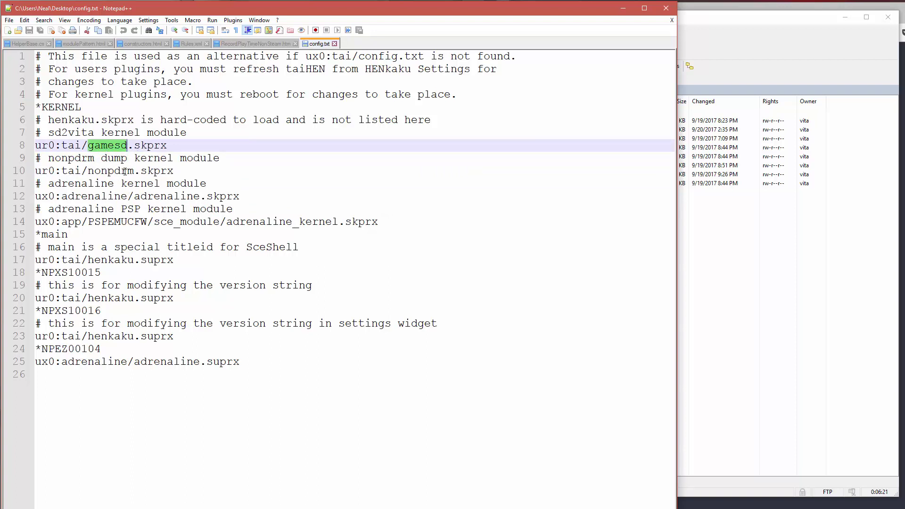
double_click(158, 198)
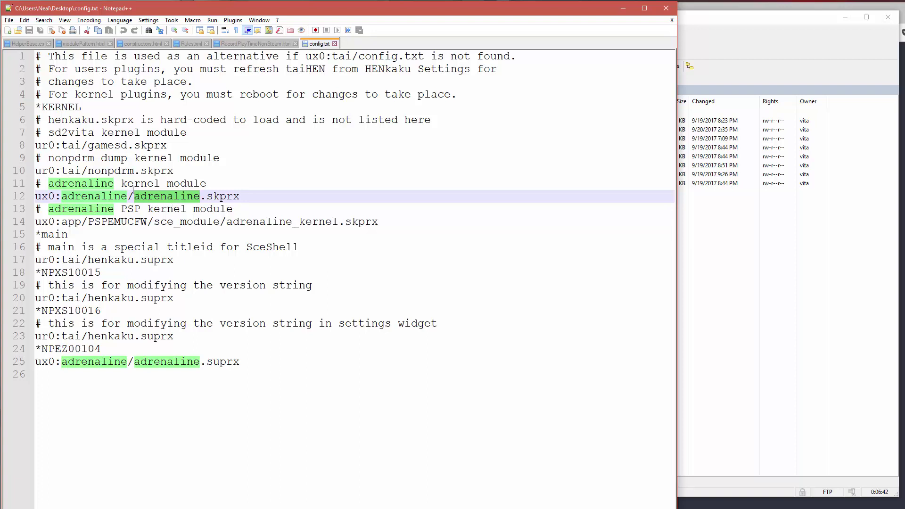
click(128, 209)
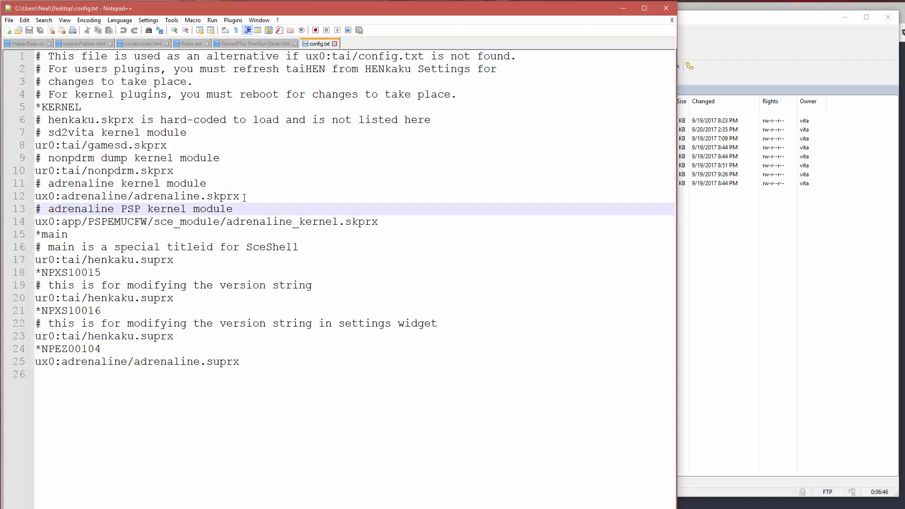
drag(240, 197, 34, 197)
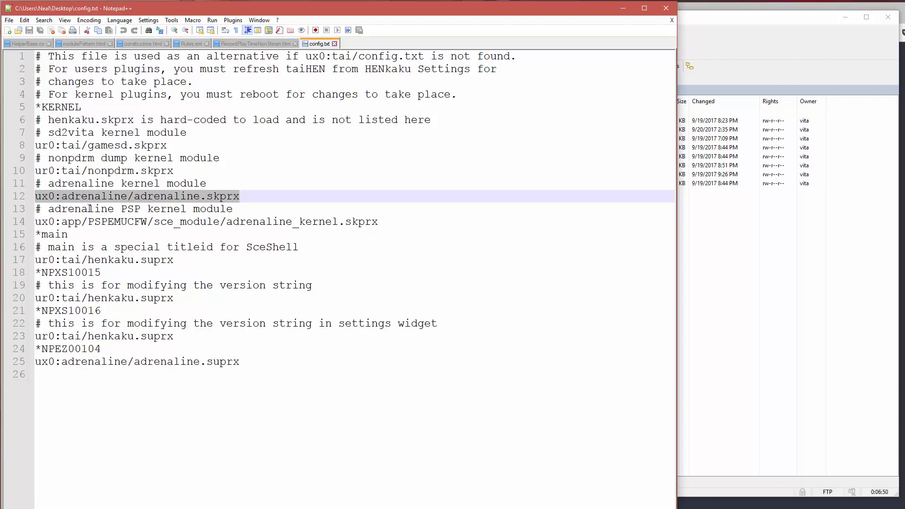
Enlarge the text and recheck the adrenaline.skprx line against the *KERNEL header
scroll(223, 216, up, 2)
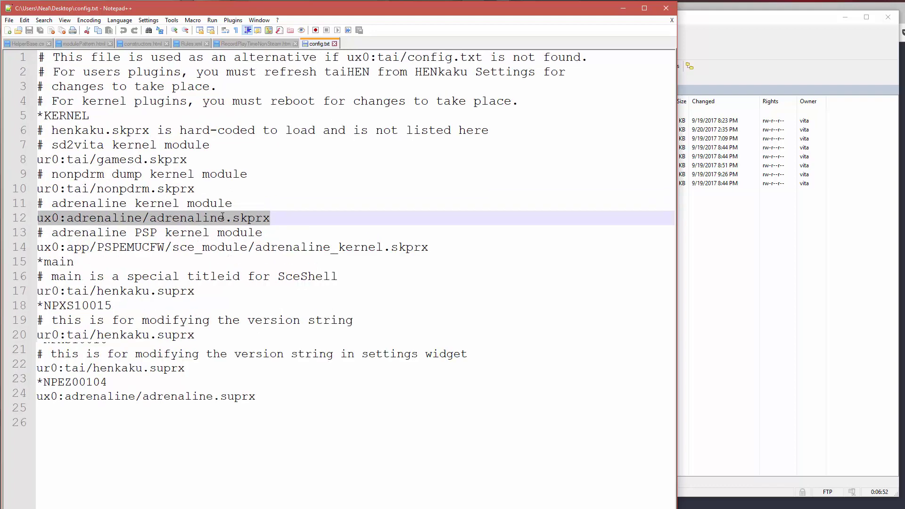
click(303, 238)
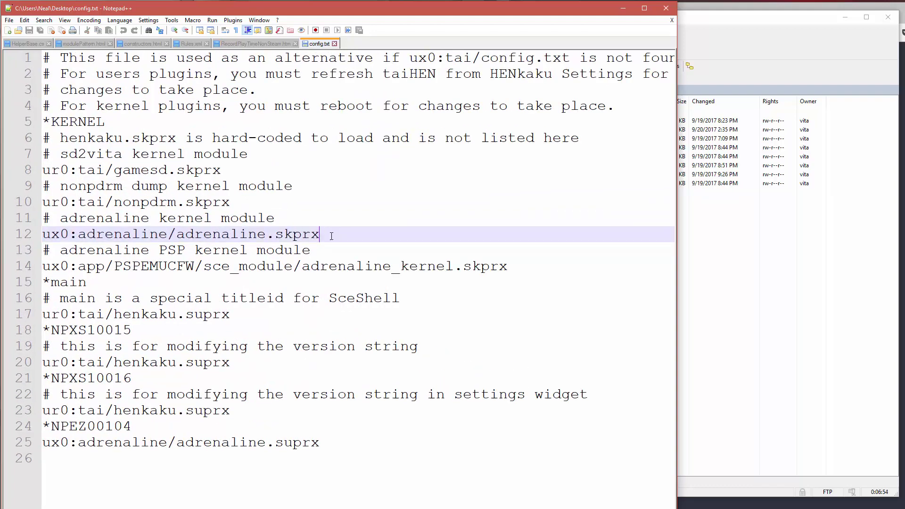
double_click(303, 235)
drag(303, 236, 44, 236)
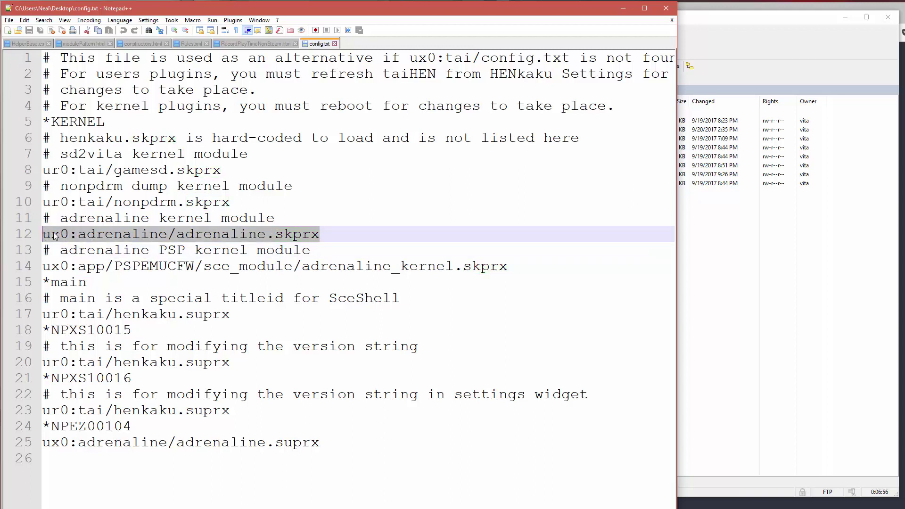
drag(105, 122, 43, 121)
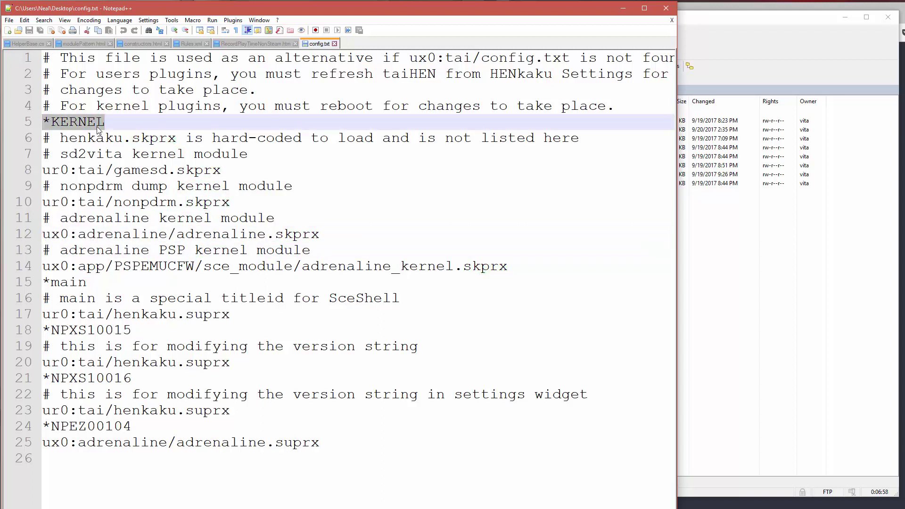
click(319, 233)
drag(306, 236, 42, 236)
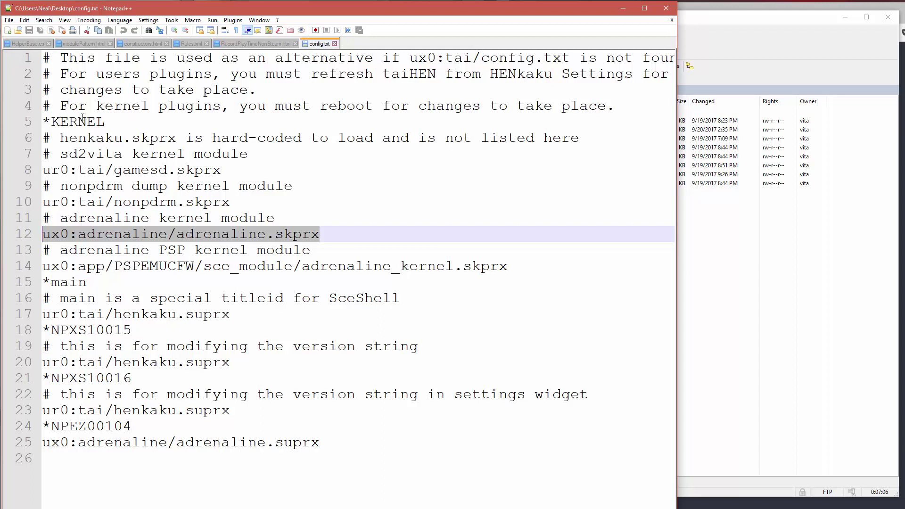
Review the order of the gamesd, nonpdrm and adrenaline .skprx lines, and minimize the editor to return to WinSCP
drag(227, 172, 45, 174)
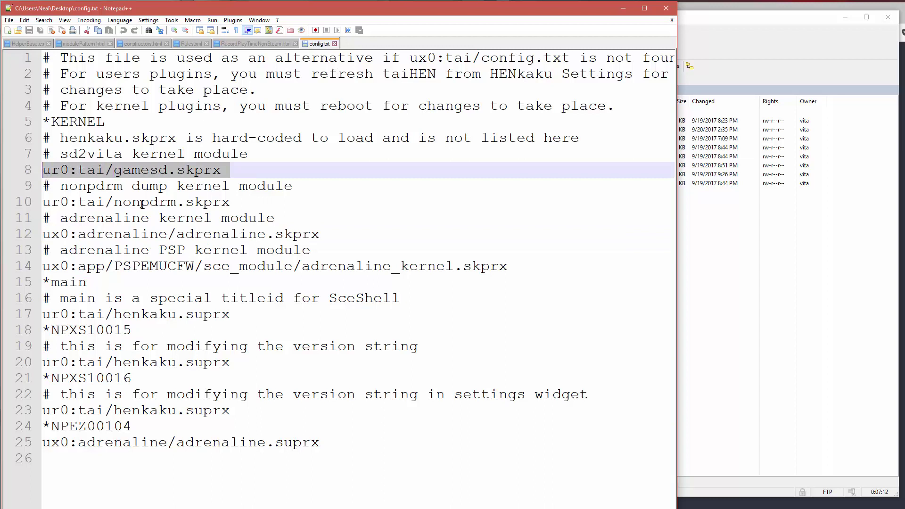
drag(230, 203, 42, 202)
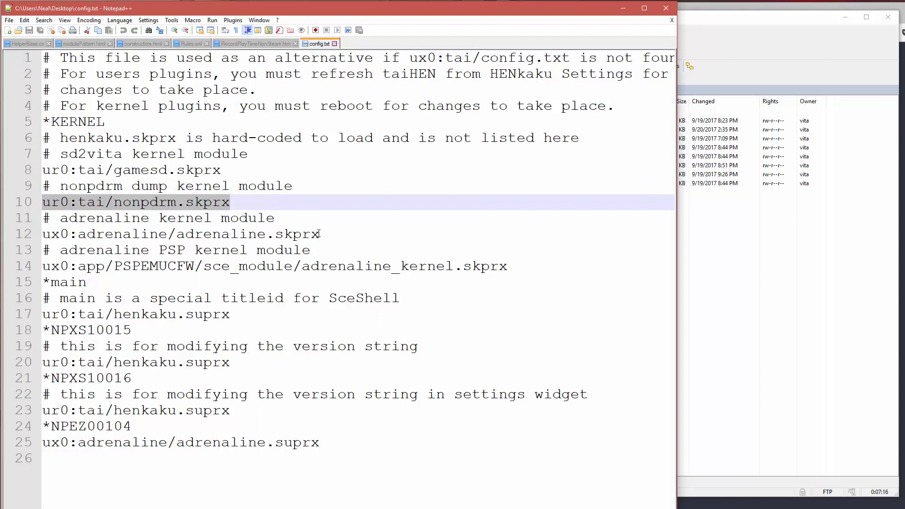
drag(320, 233, 46, 231)
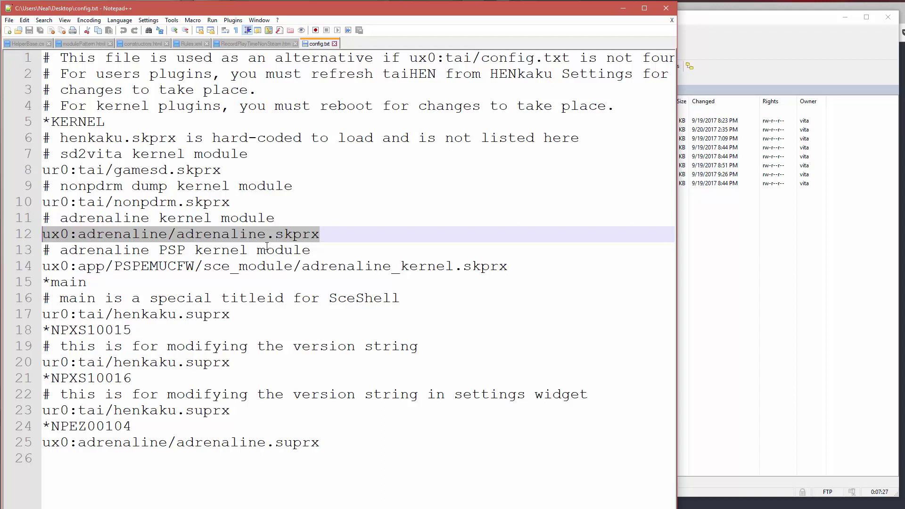
click(12, 22)
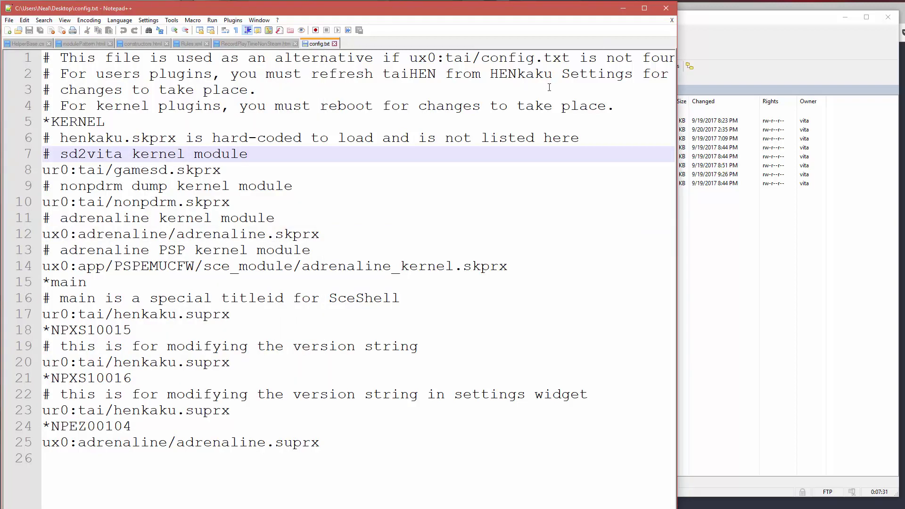
scroll(549, 87, down, 5)
click(622, 8)
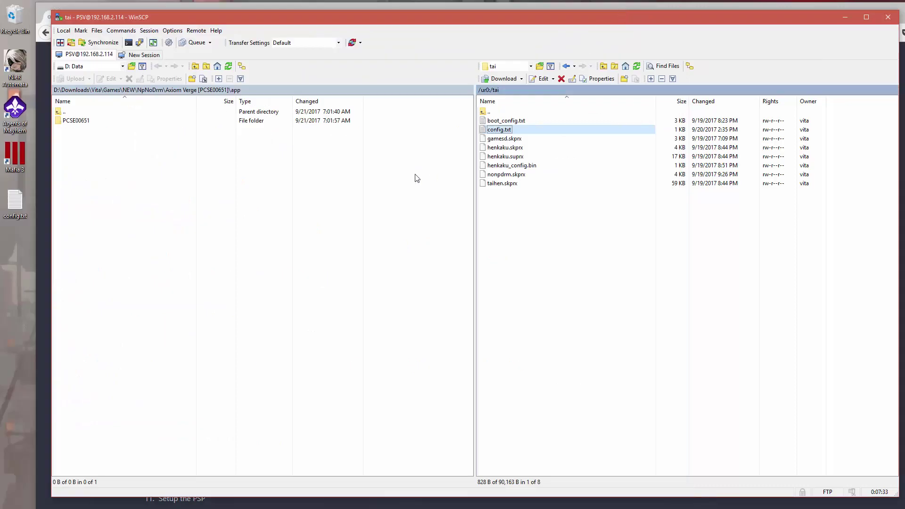
Try to upload config.txt from the local Desktop to the remote ur0:/tai folder
click(153, 182)
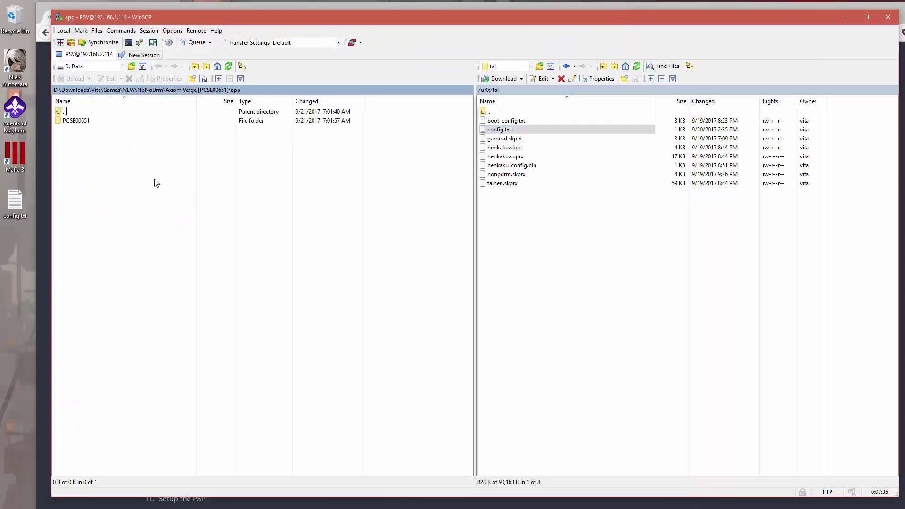
click(122, 67)
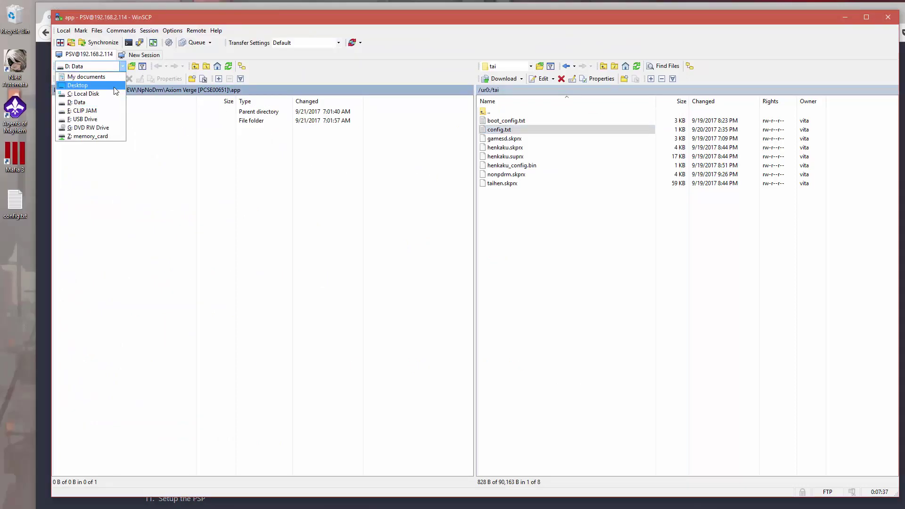
click(78, 86)
click(82, 131)
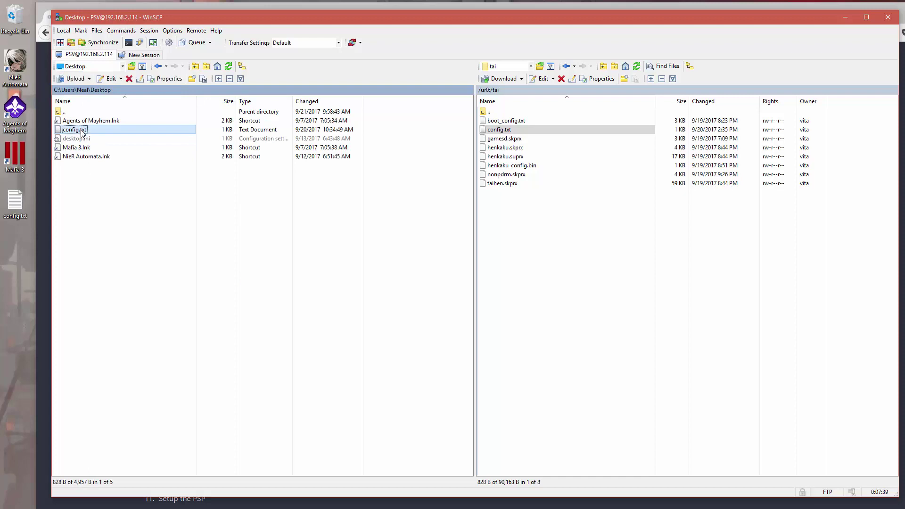
drag(82, 132, 562, 249)
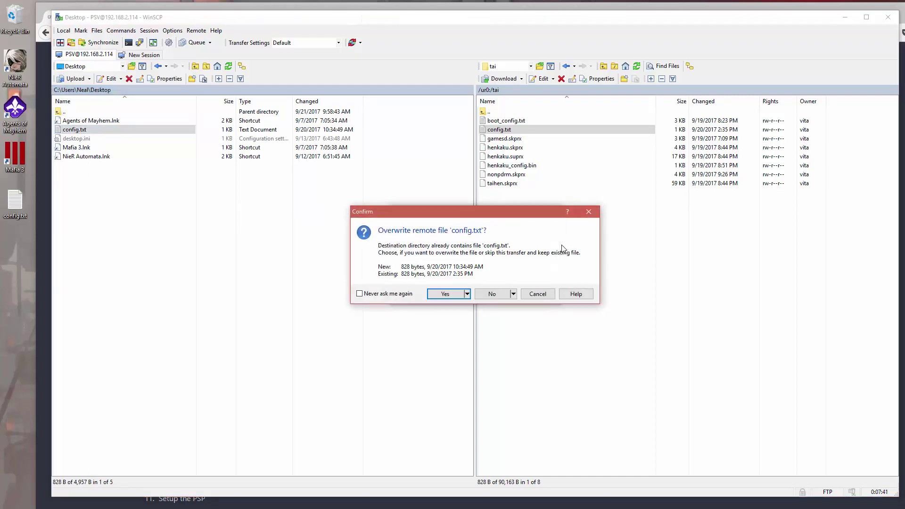
click(535, 294)
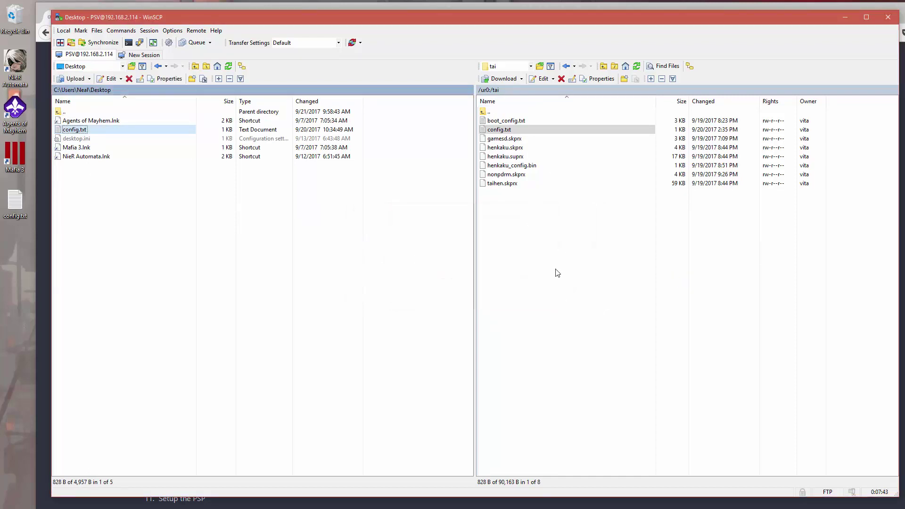
Clear the remote file selection and disconnect the current FTP session
click(555, 273)
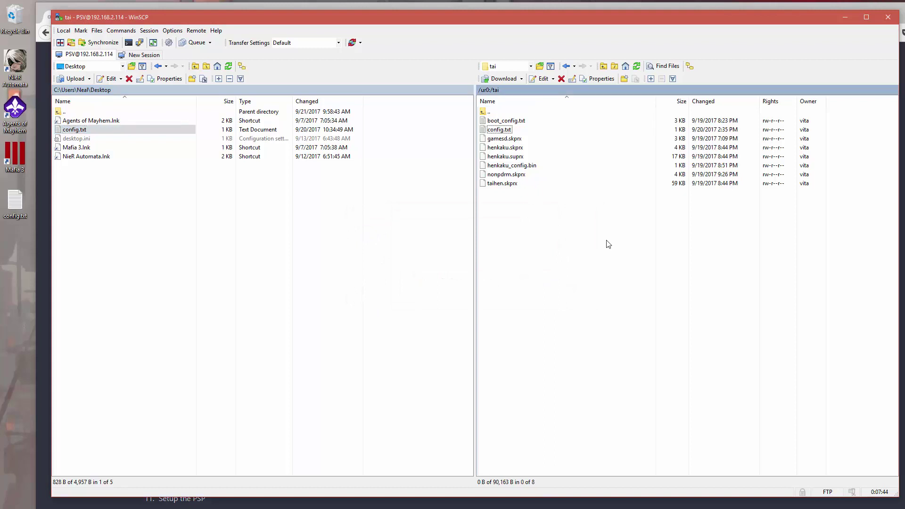
click(151, 31)
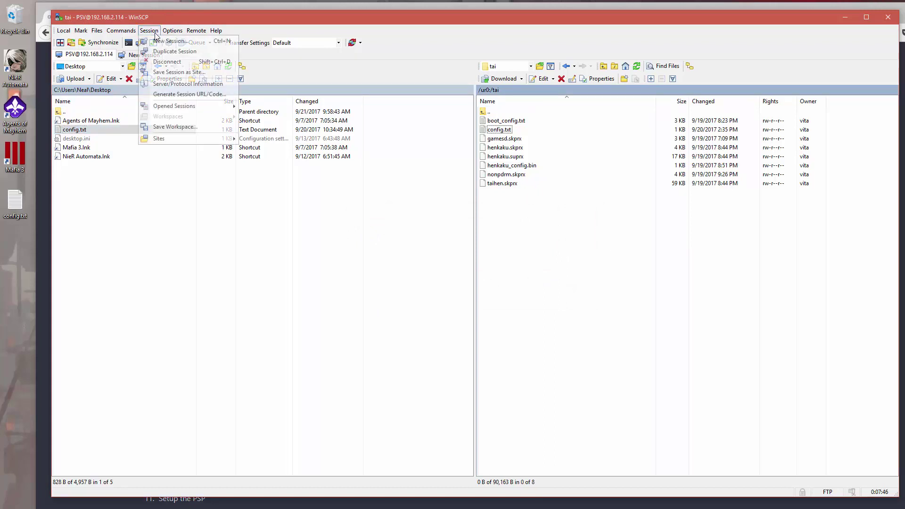
click(167, 61)
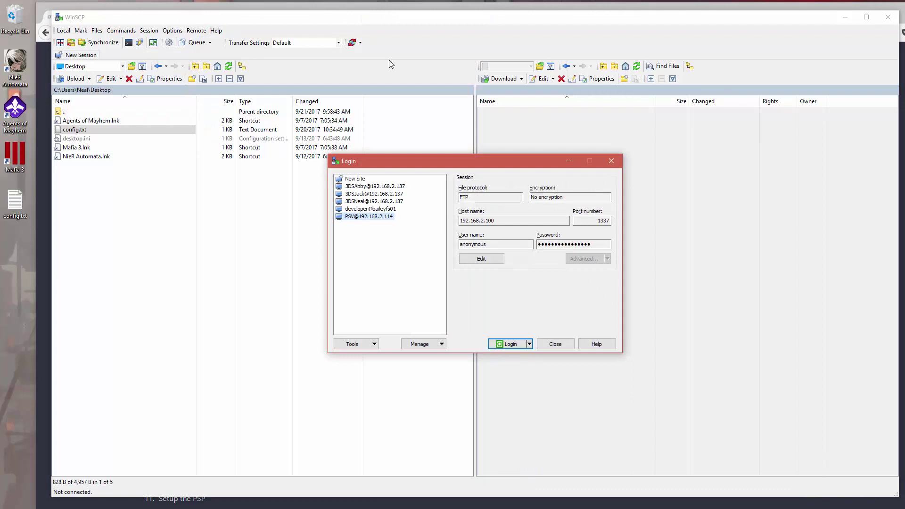